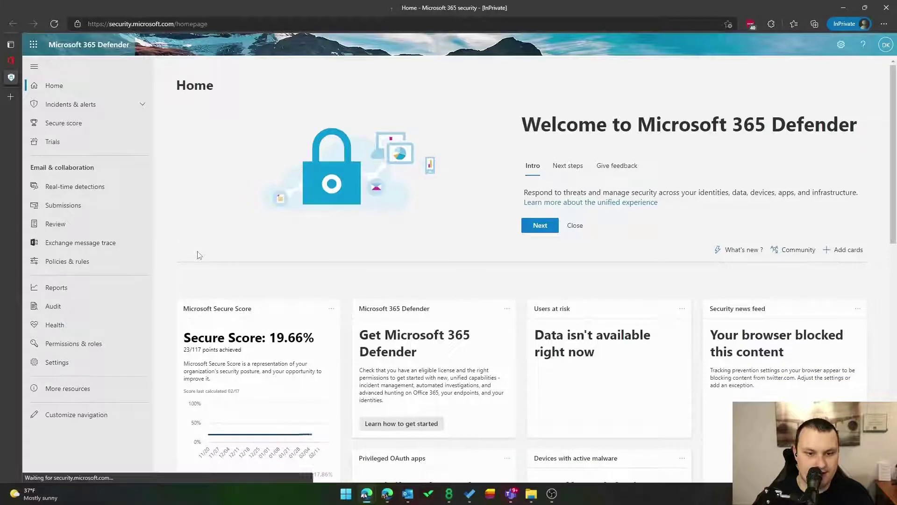
- Open the Safe Attachments policies from the threat policies under Policies & rules
click(120, 269)
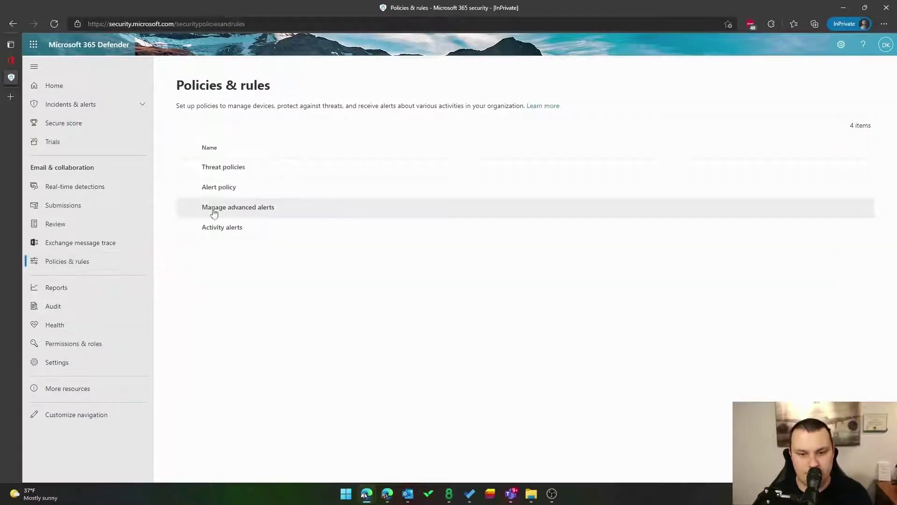
click(226, 169)
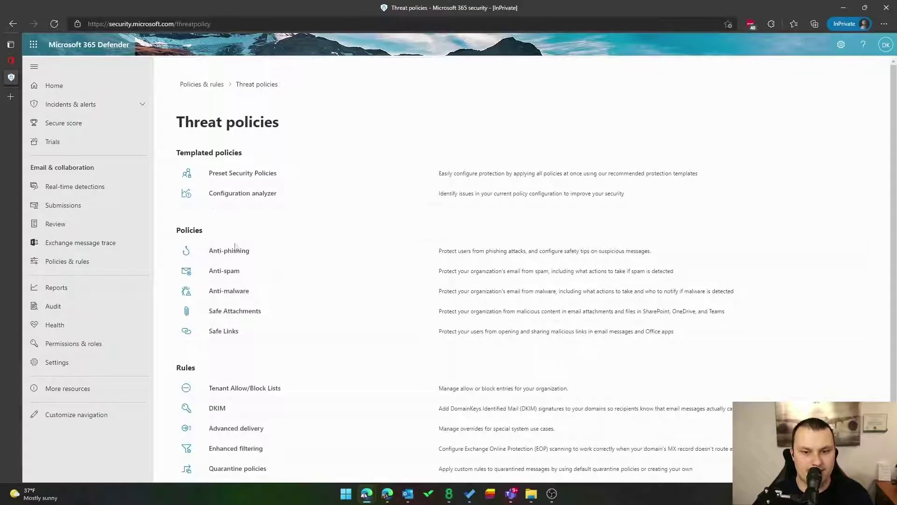
scroll(235, 251, down, 2)
scroll(234, 412, up, 2)
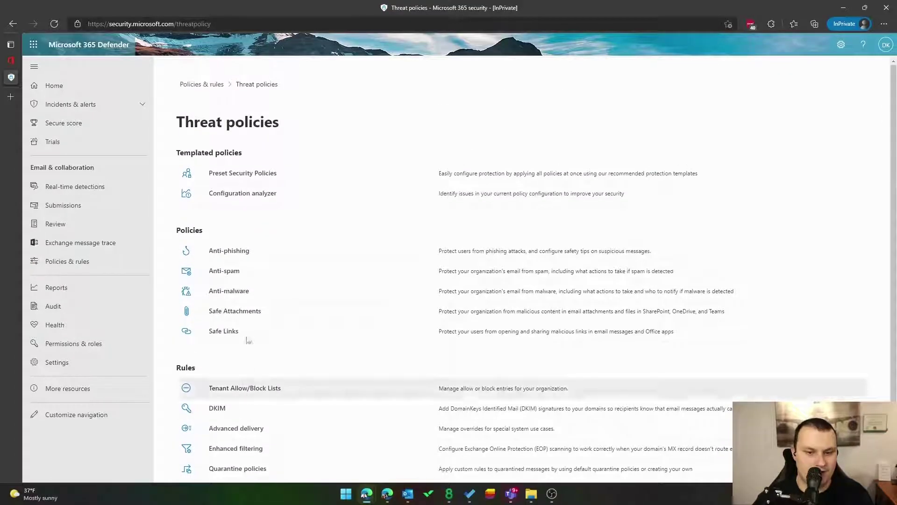
scroll(219, 395, down, 2)
scroll(218, 402, up, 2)
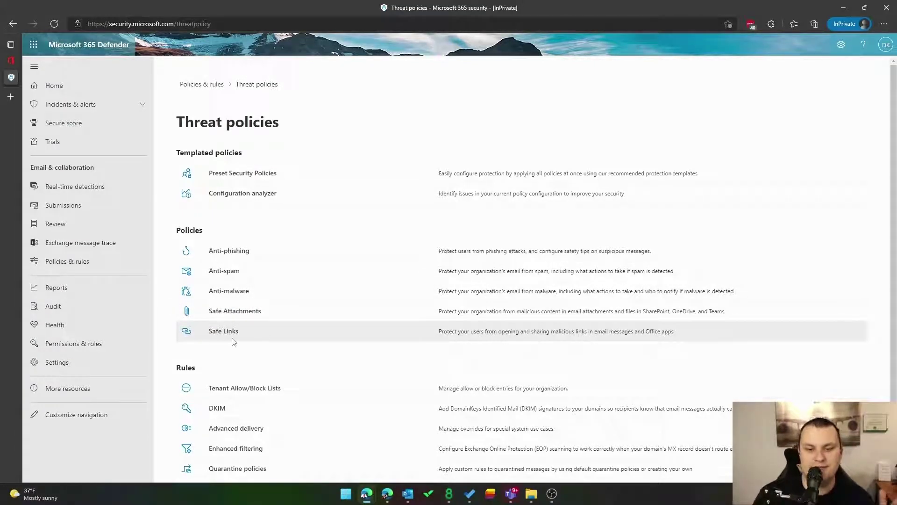
click(246, 312)
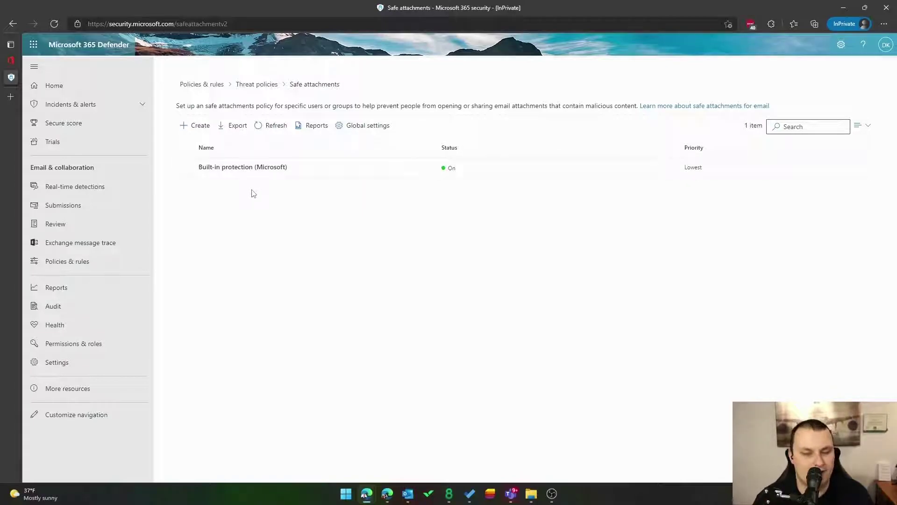
- Start a new Safe Attachments policy, name it "Safe Attachments", and continue to its users and domains
click(201, 128)
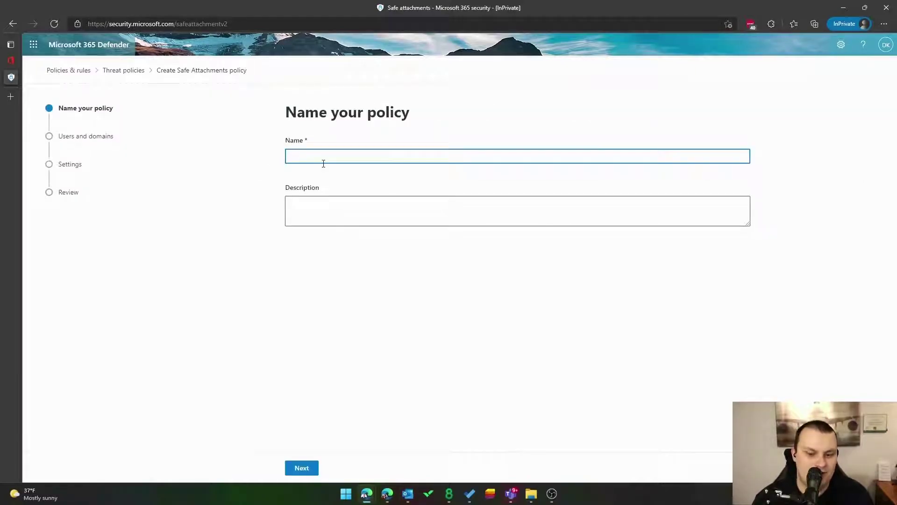
text(Safe Atta)
key(BackSpace)
text(Attachm)
key(BackSpace)
text(ments)
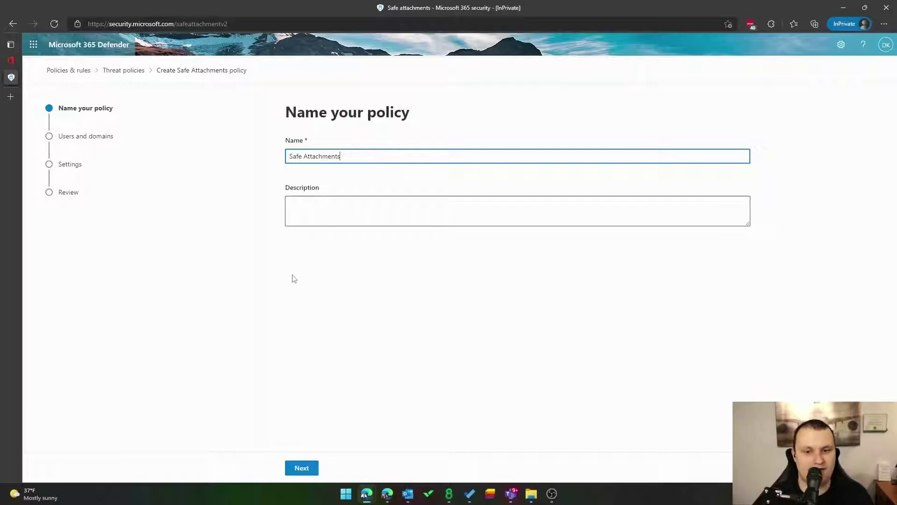
click(312, 467)
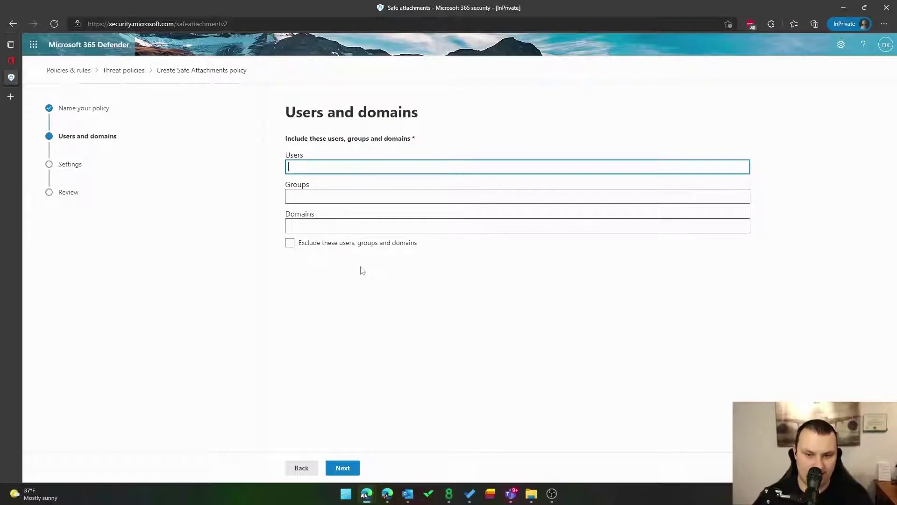
- Include the domains sevenplusonelabs.com, m.sevenplusonelabs.com and sevenp1labs.onmicrosoft.com in the policy and continue to its settings
click(366, 249)
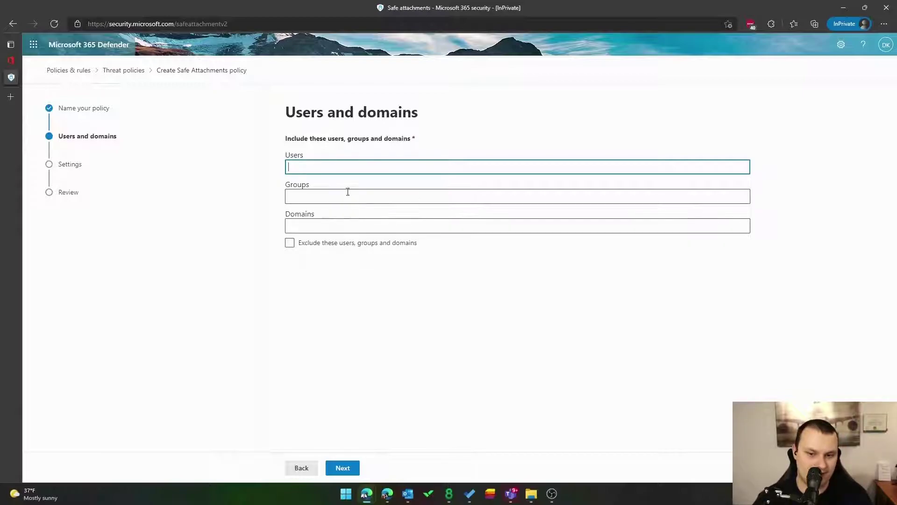
click(341, 223)
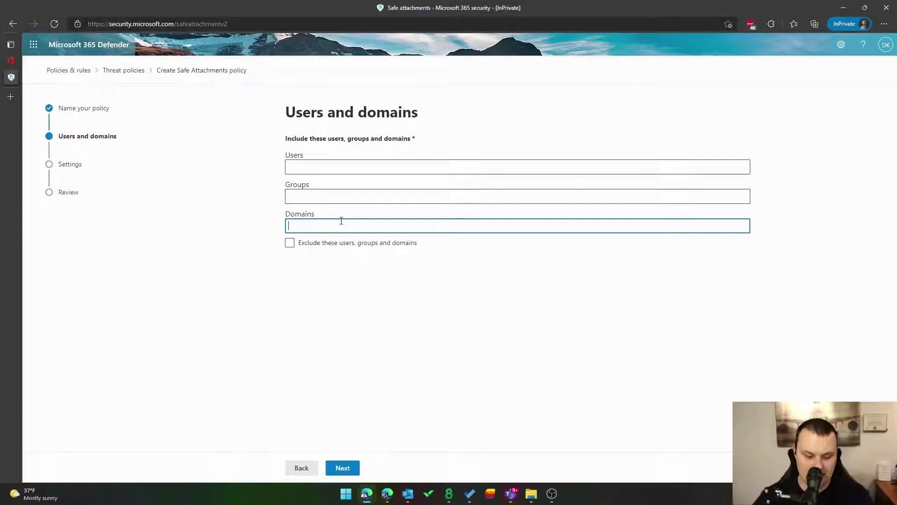
text(seven)
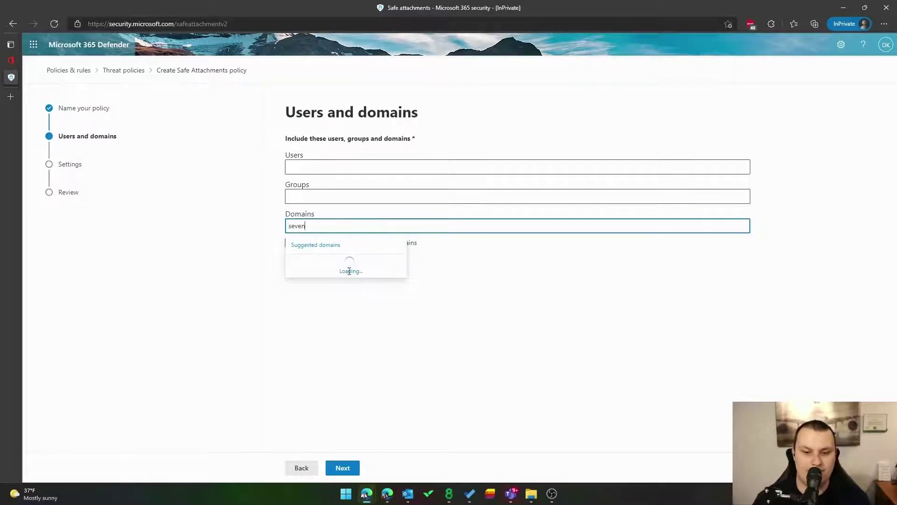
text(pl)
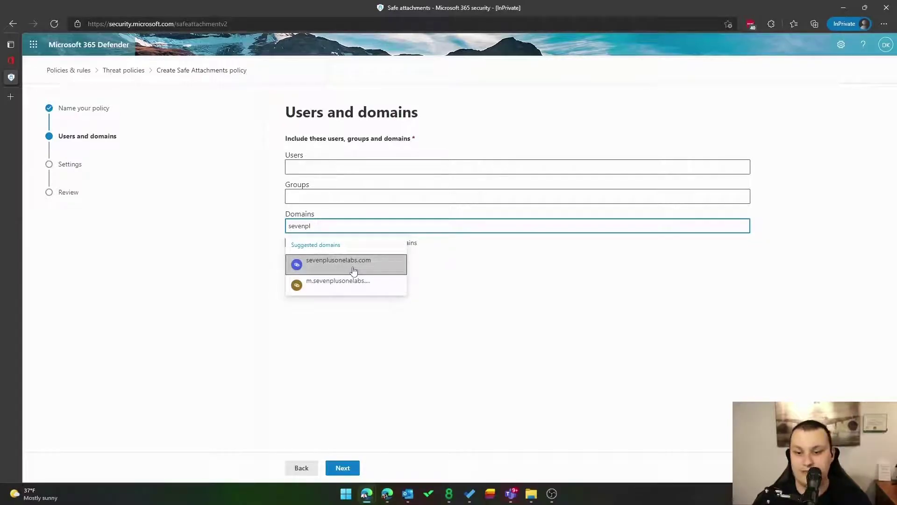
click(353, 265)
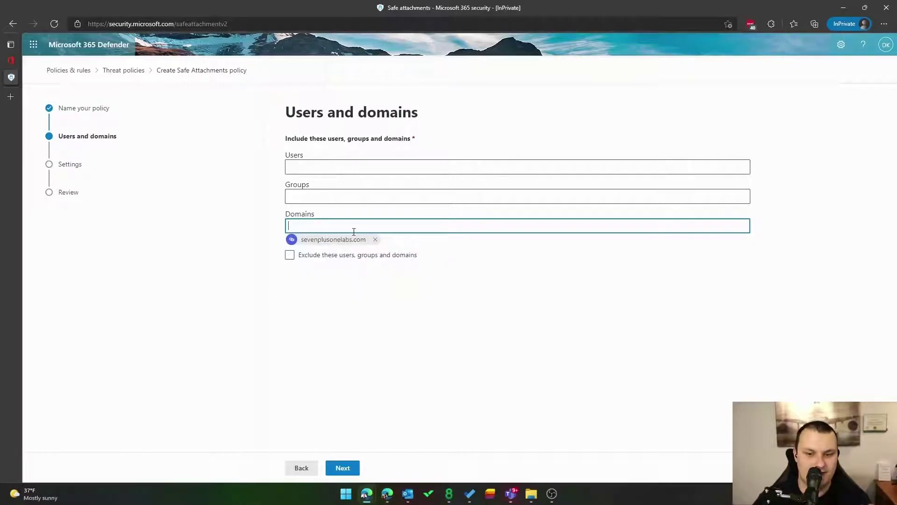
text(m.)
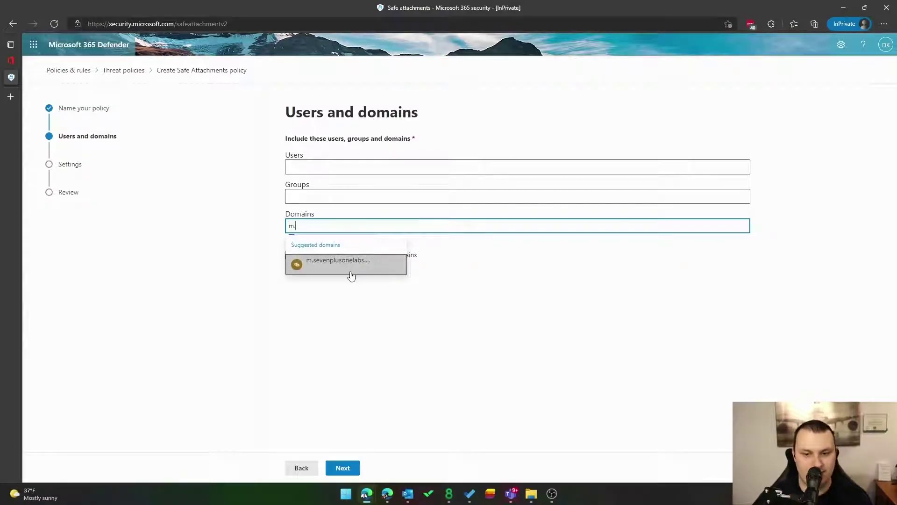
click(352, 272)
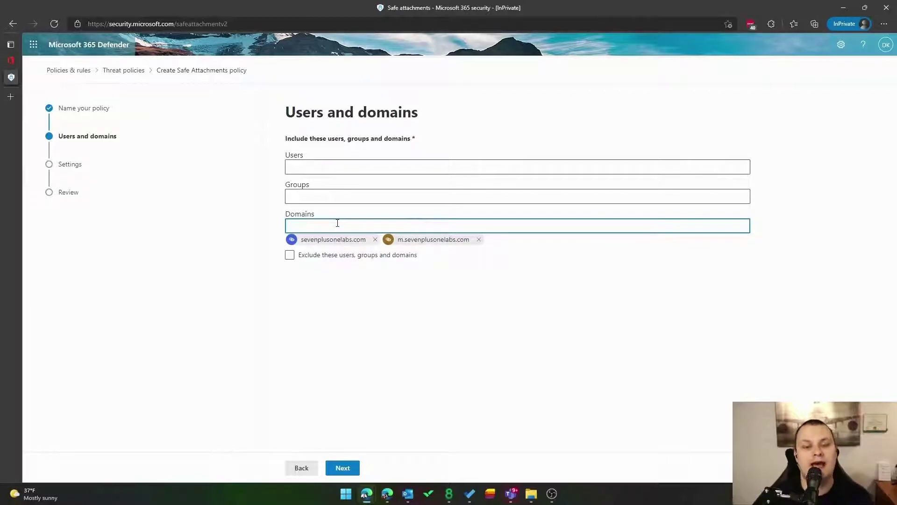
text(onmi)
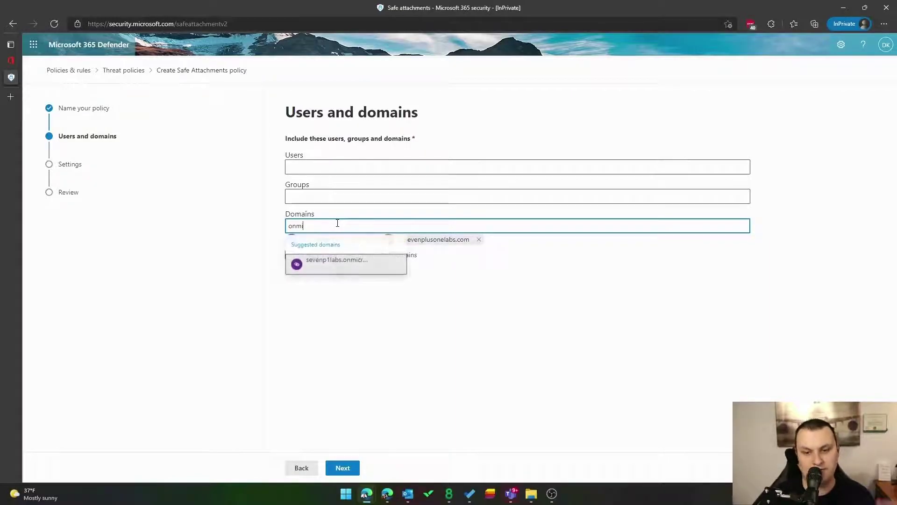
click(357, 271)
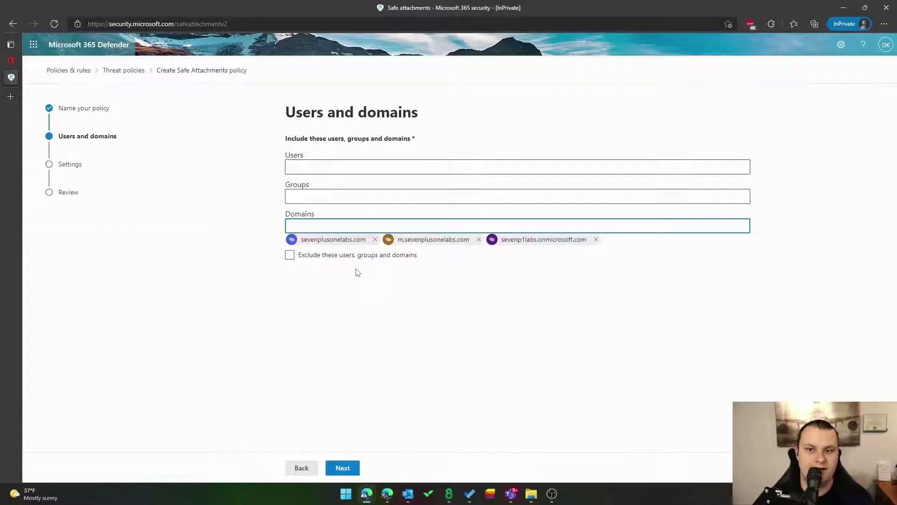
click(343, 467)
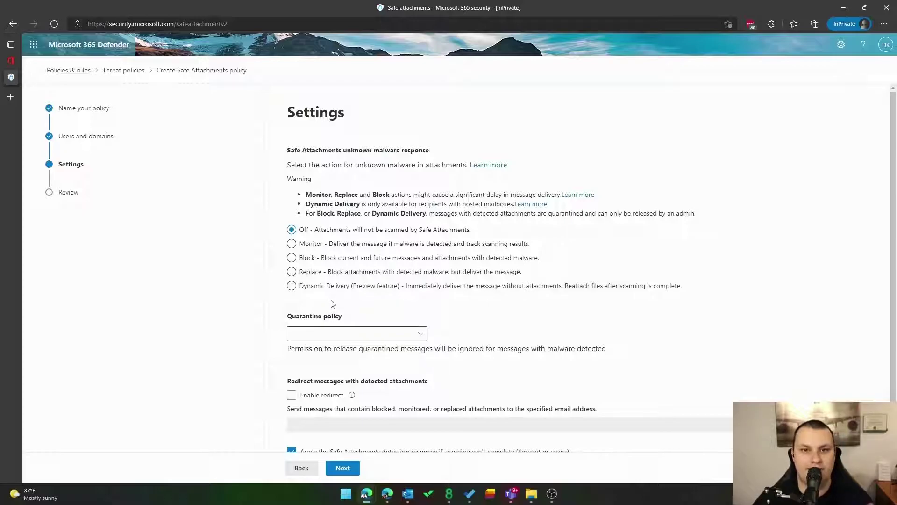
- Set the unknown malware response to Dynamic Delivery and the quarantine policy to AdminOnlyAccessPolicy
click(337, 291)
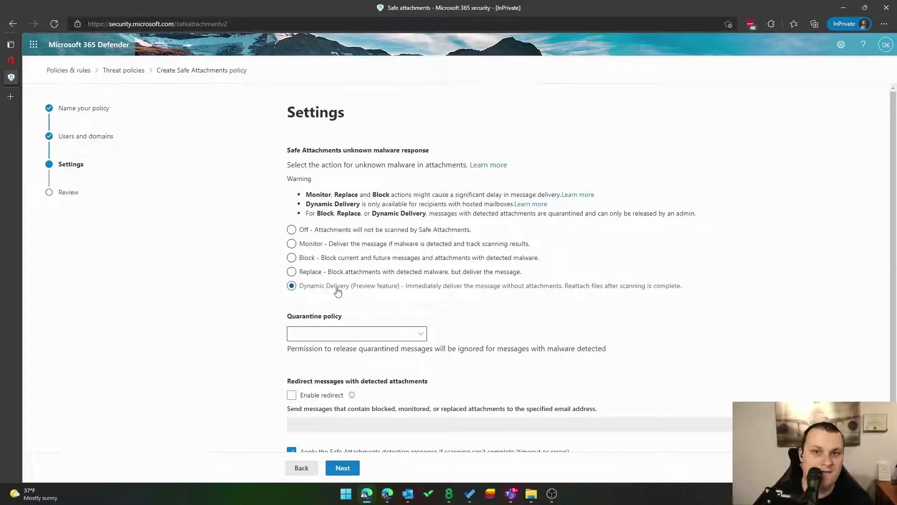
click(322, 333)
click(348, 366)
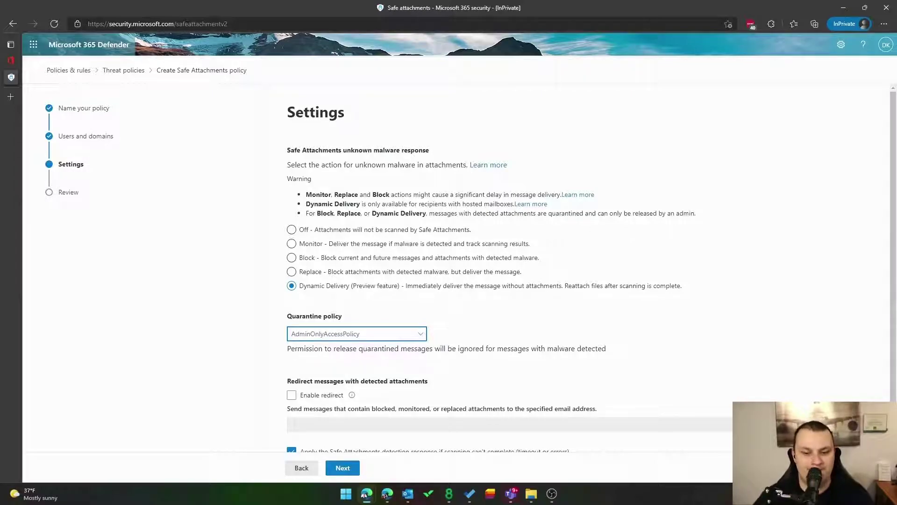
scroll(568, 316, down, 1)
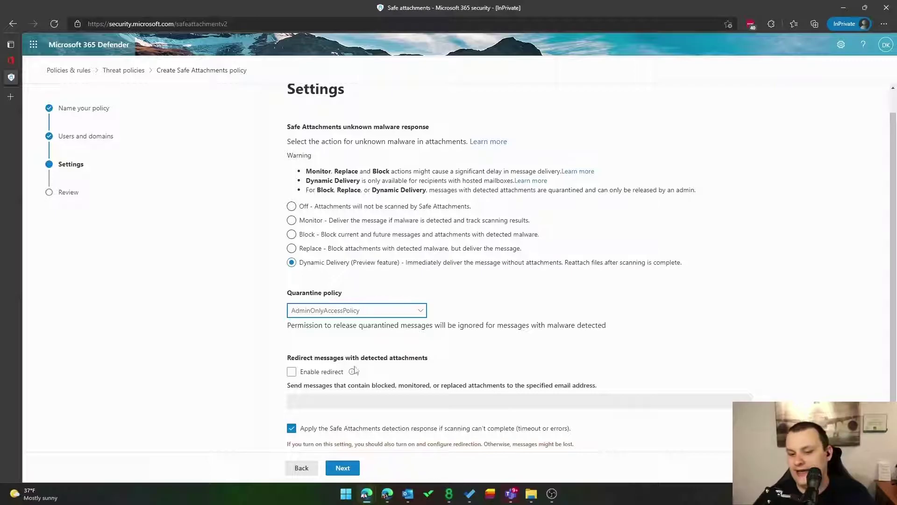
click(342, 372)
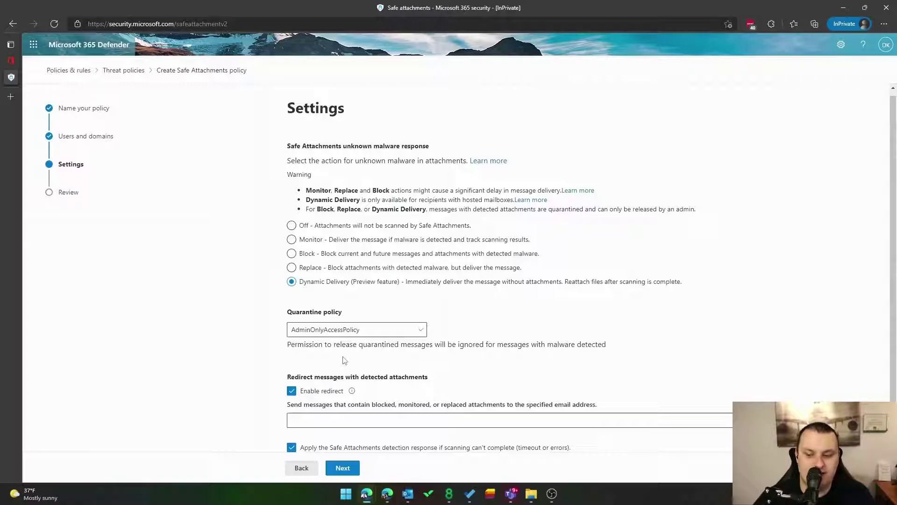
click(381, 416)
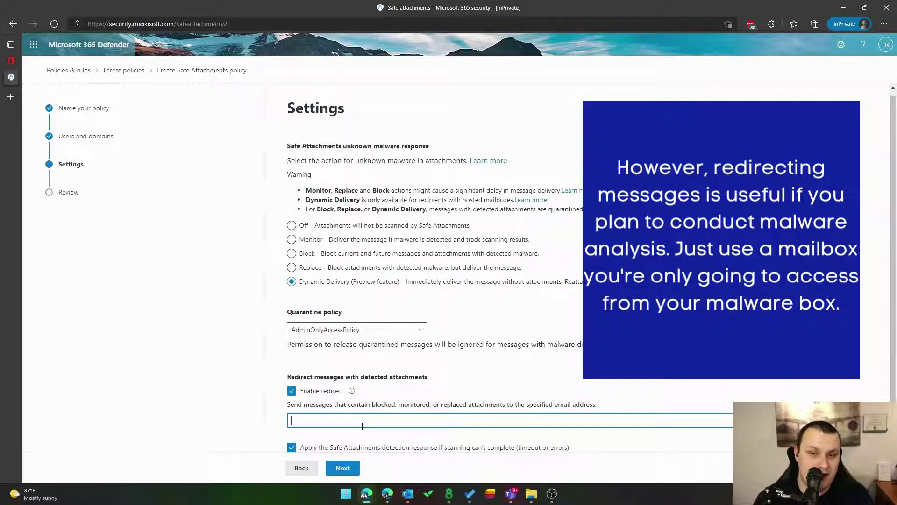
click(338, 396)
click(337, 394)
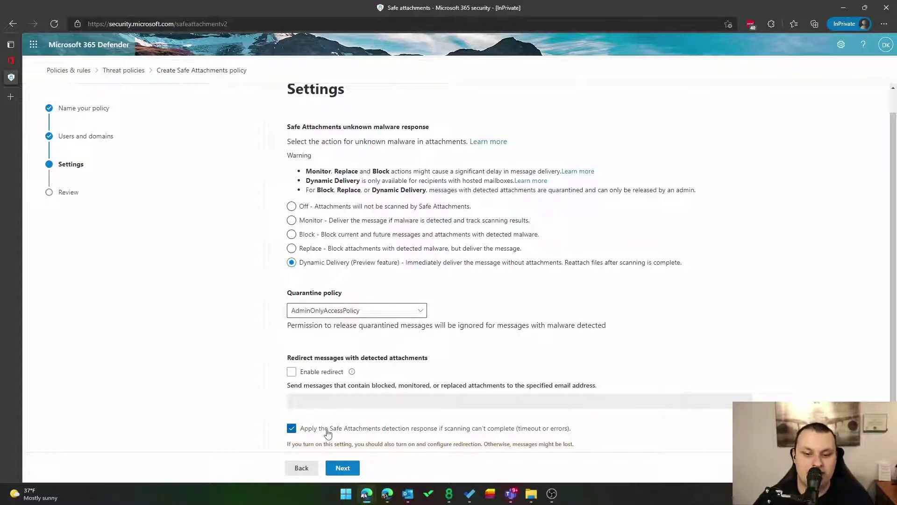
- Submit the Safe Attachments policy with redirect disabled and return to the list of Safe Attachments policies
click(343, 468)
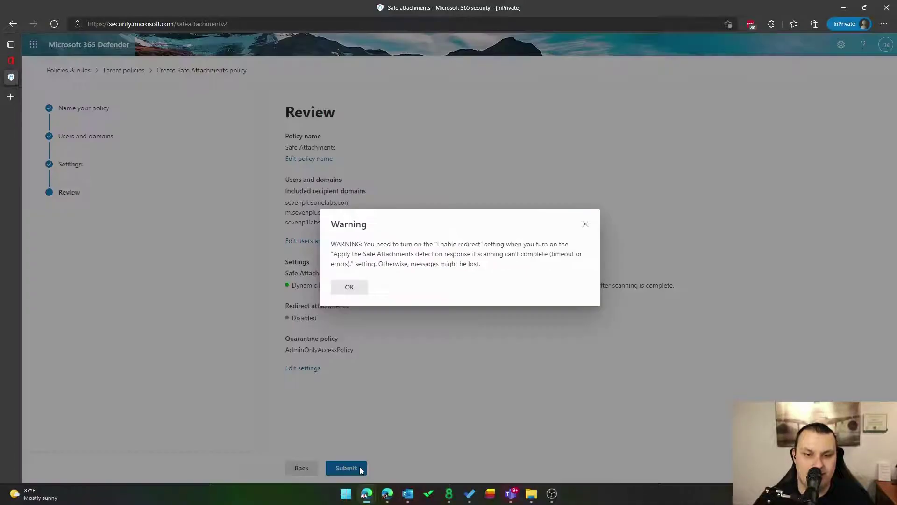
click(361, 287)
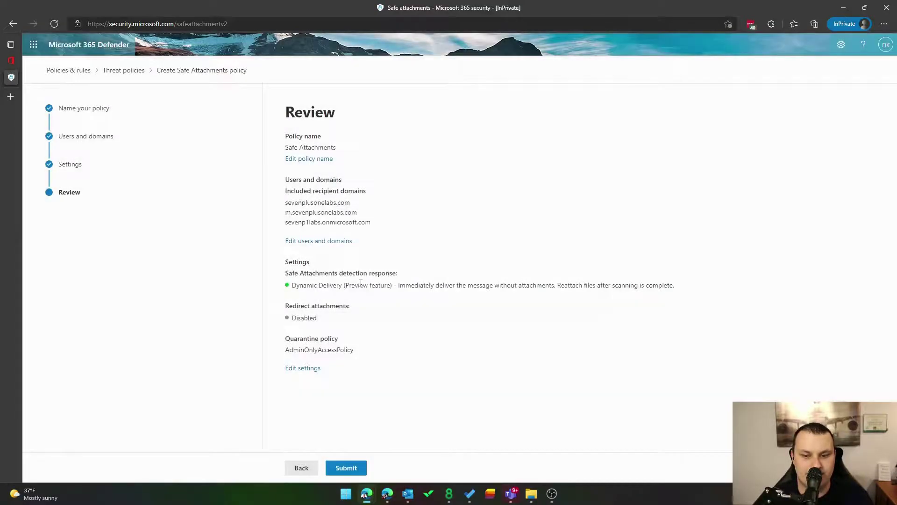
click(357, 468)
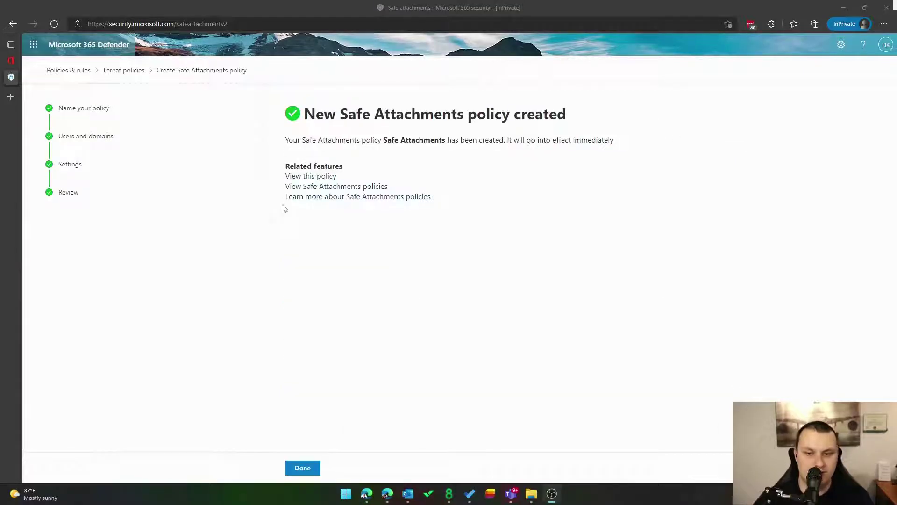
drag(382, 139, 509, 141)
click(511, 142)
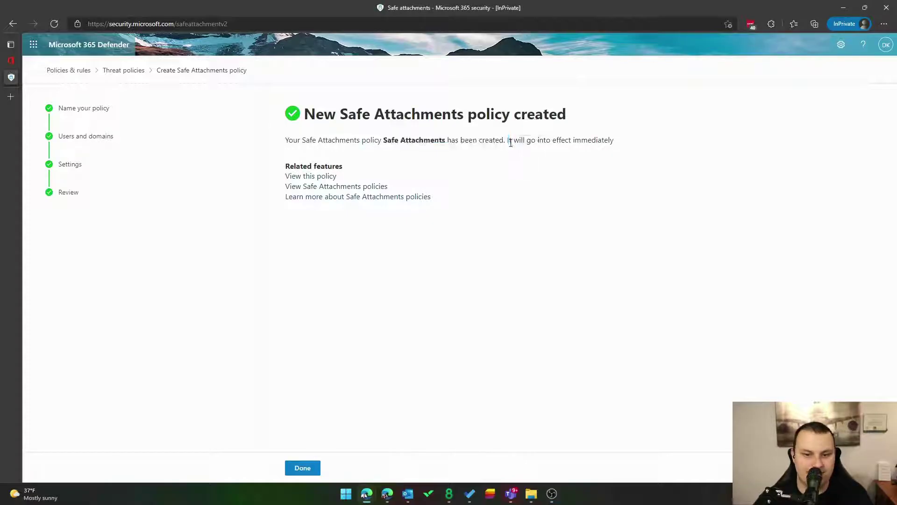
click(330, 187)
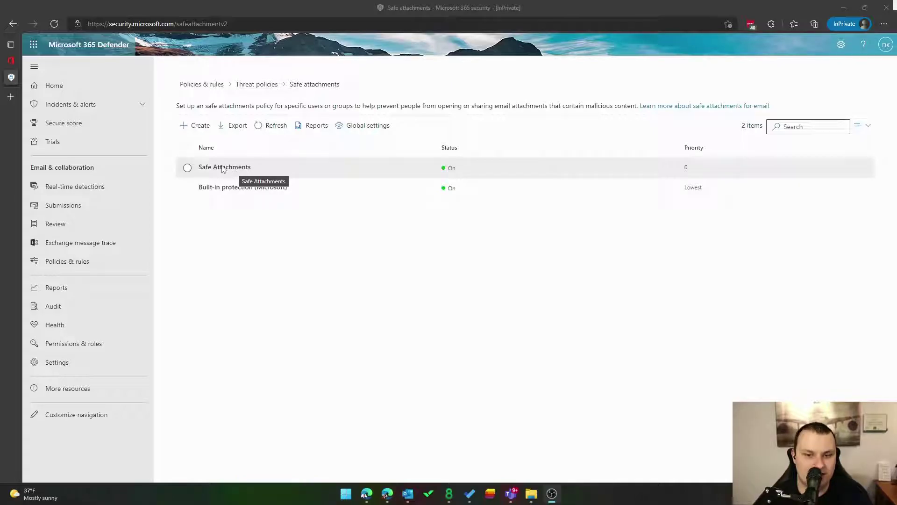
- Start a new Safe Links policy from the threat policies, name it "Safe Links", and continue to its users and domains
click(251, 85)
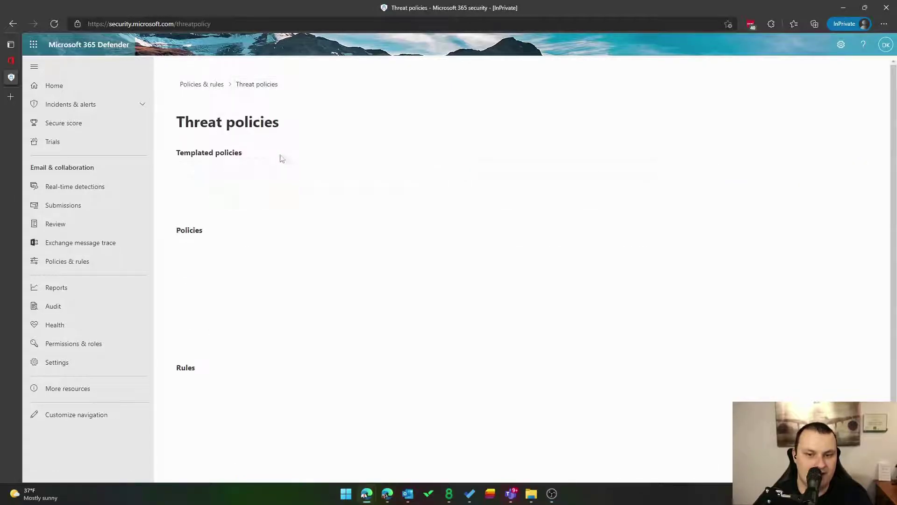
click(244, 337)
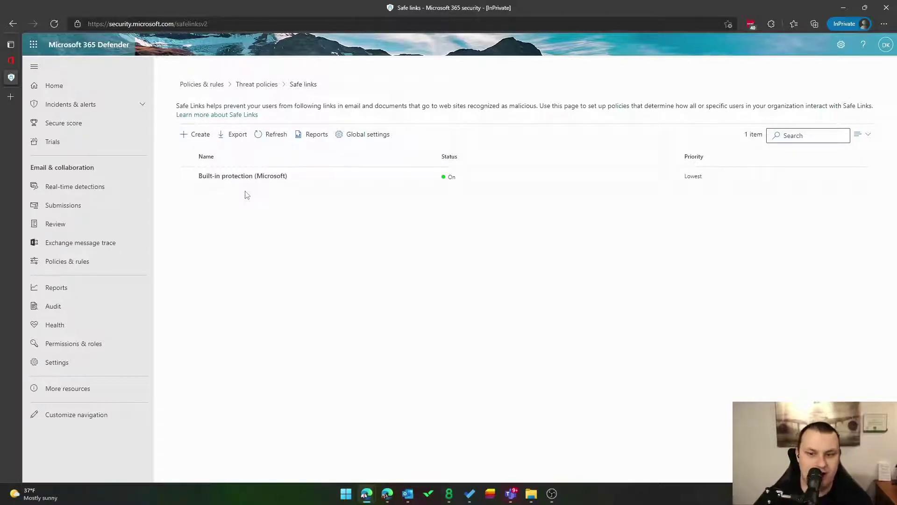
click(207, 135)
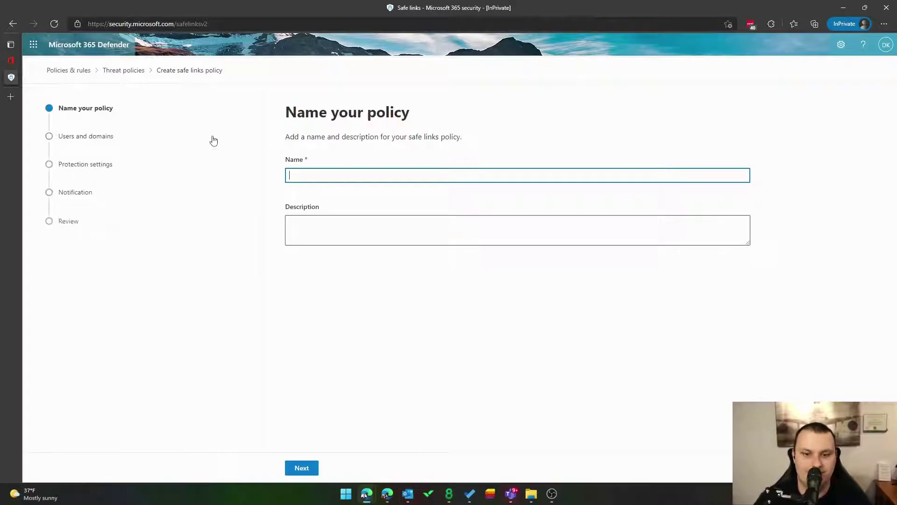
text(Safe links)
key(BackSpace)
key(BackSpace)
key(BackSpace)
key(BackSpace)
key(BackSpace)
text(Links)
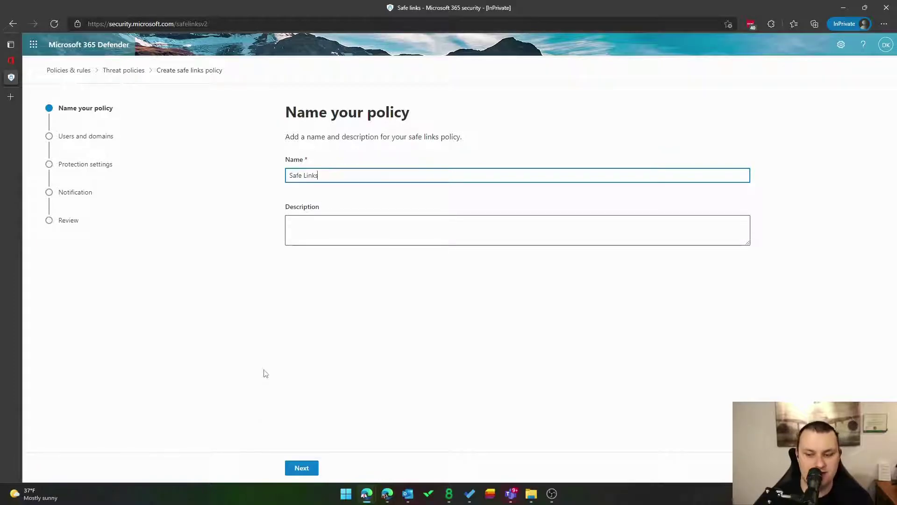
click(299, 466)
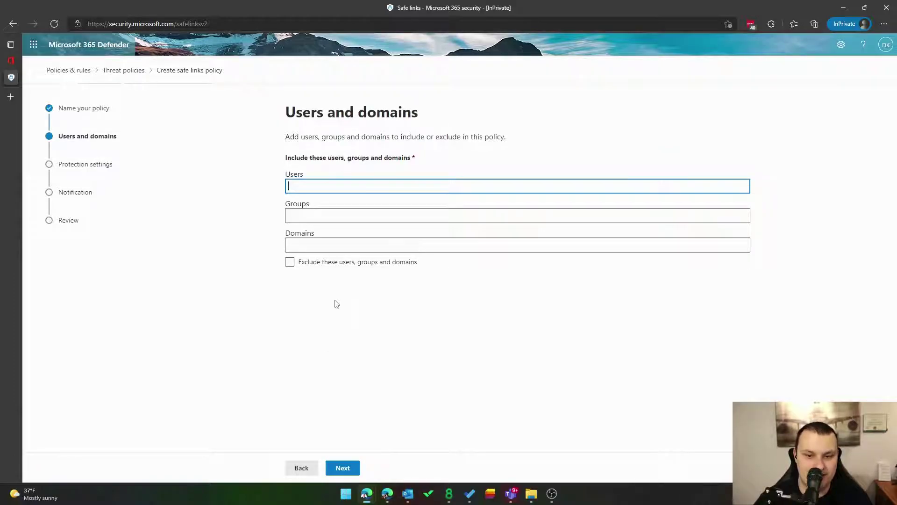
- Include the domains sevenp1labs.onmicrosoft.com, sevenplusonelabs.com and the remaining matching domain in the policy and continue to the protection settings
click(364, 247)
text(seven)
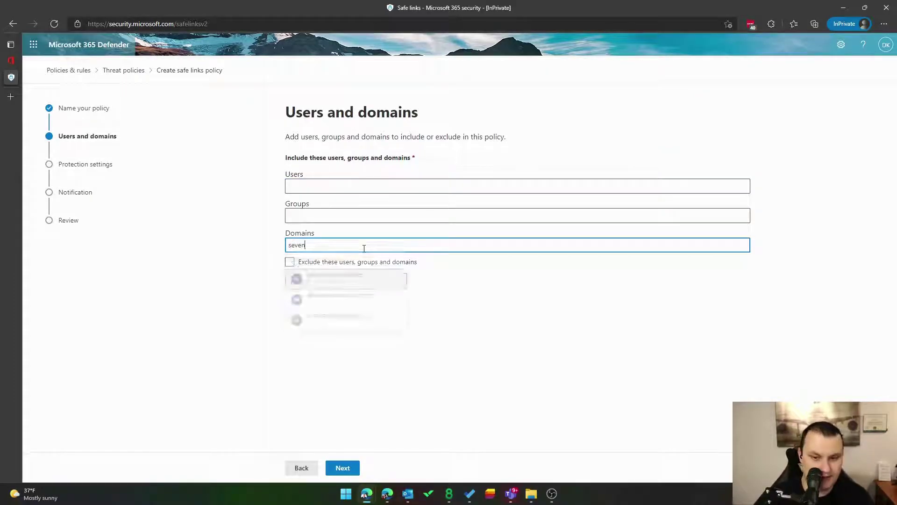
click(357, 283)
text(sev)
click(349, 283)
text(sev)
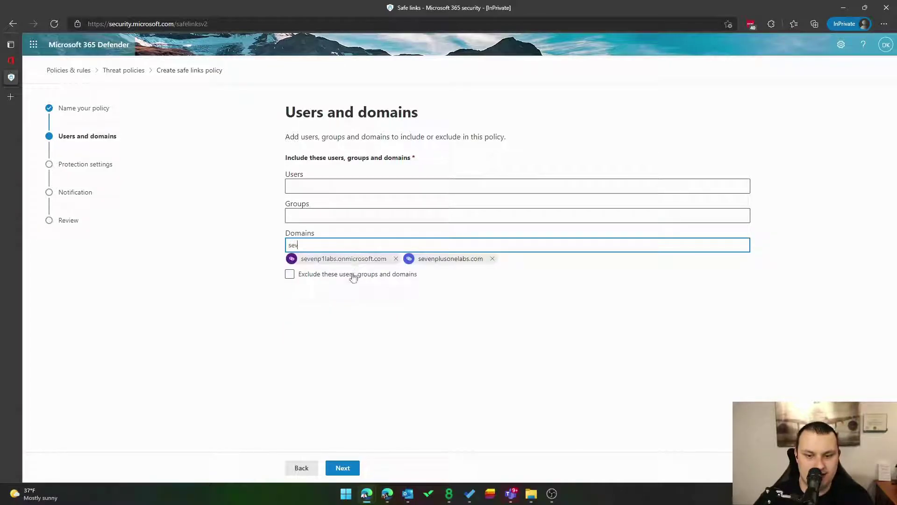
key(Return)
click(342, 467)
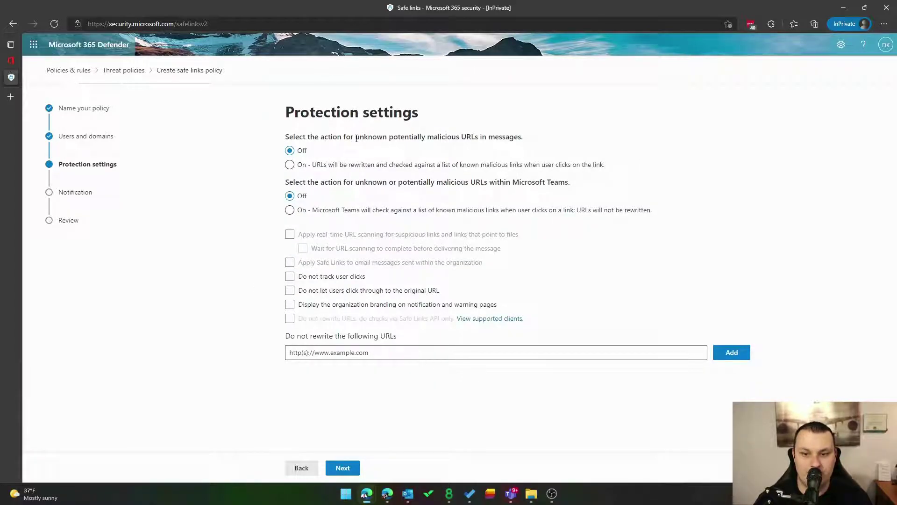
- Turn on malicious URL checking for messages and Microsoft Teams, with real-time URL scanning but without waiting for scanning to complete before delivery
click(372, 166)
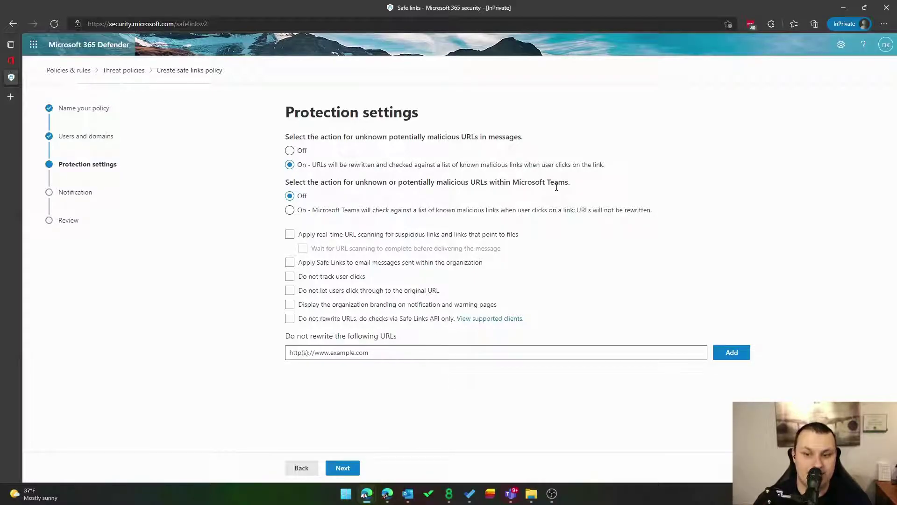
click(421, 211)
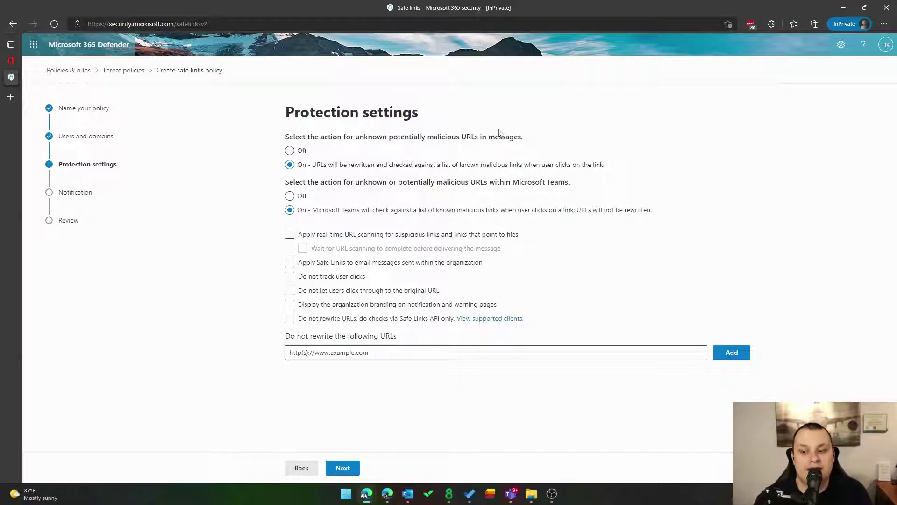
click(390, 239)
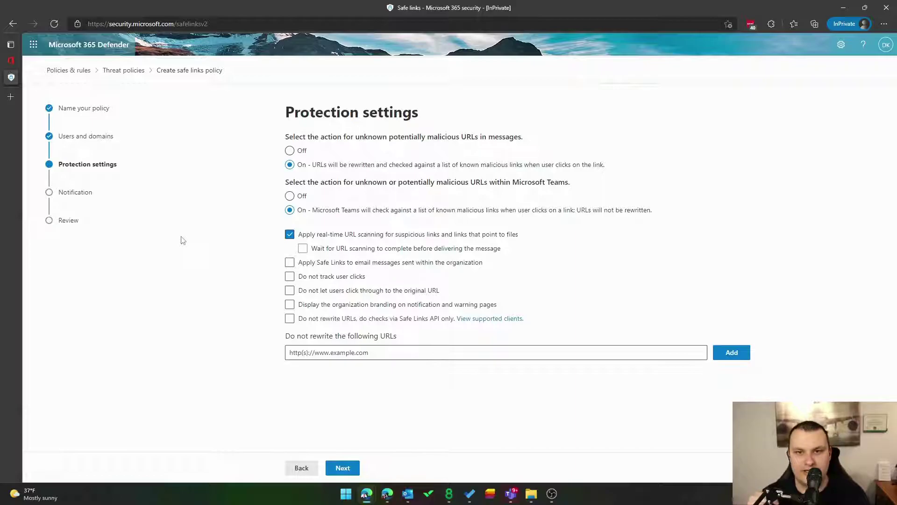
click(369, 252)
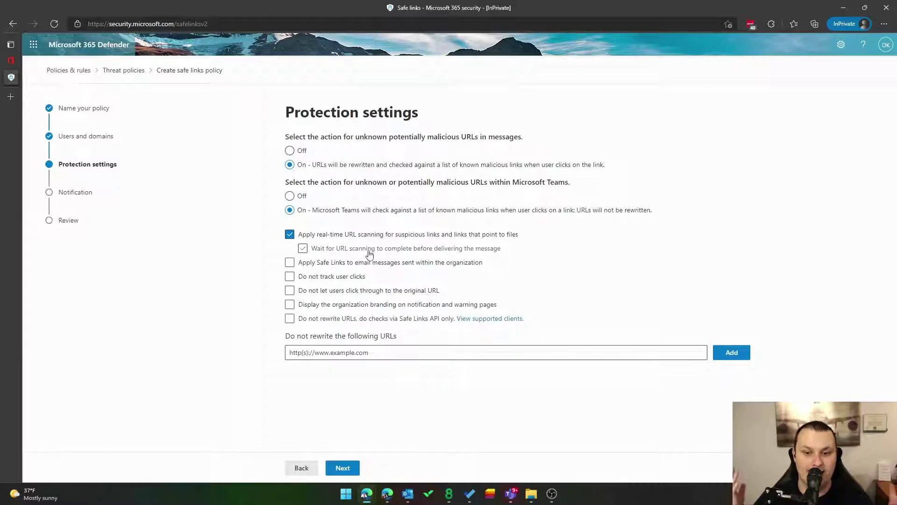
click(369, 251)
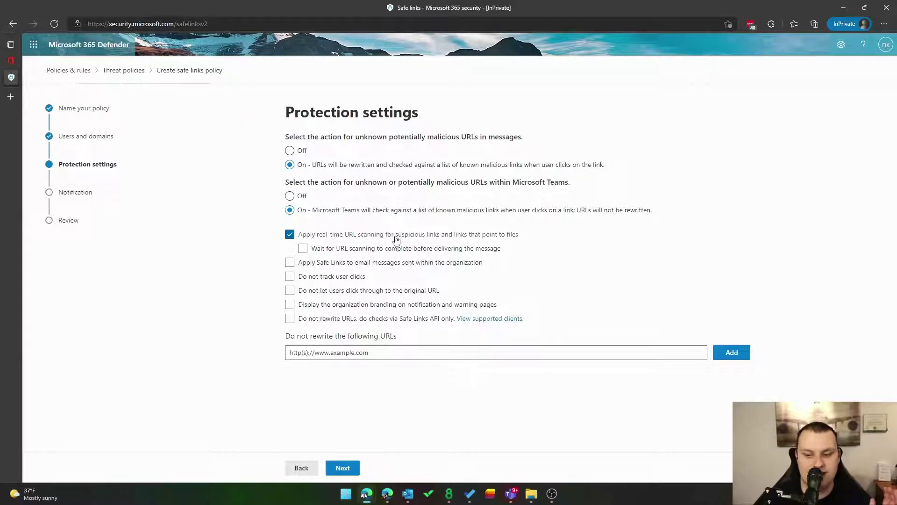
- Apply Safe Links to internal email, block click-through to the original URL, display organization branding, and continue to the notification settings
click(377, 269)
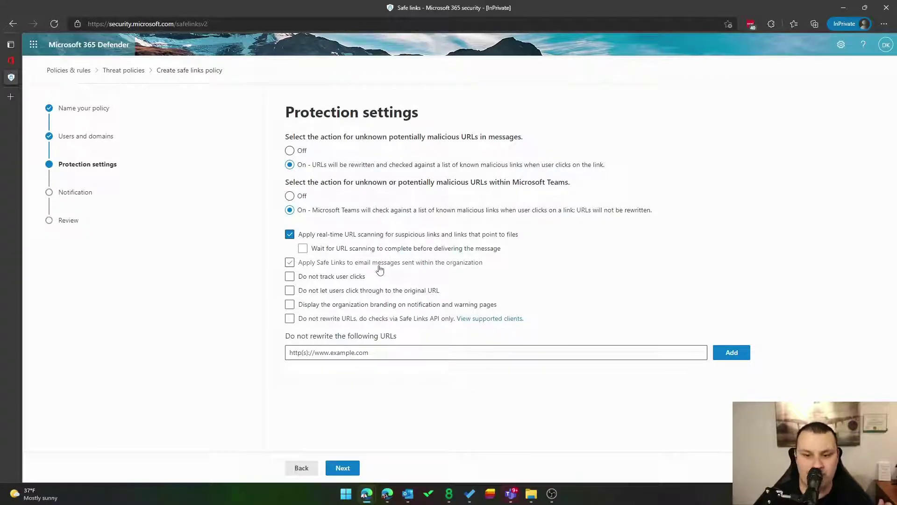
click(379, 270)
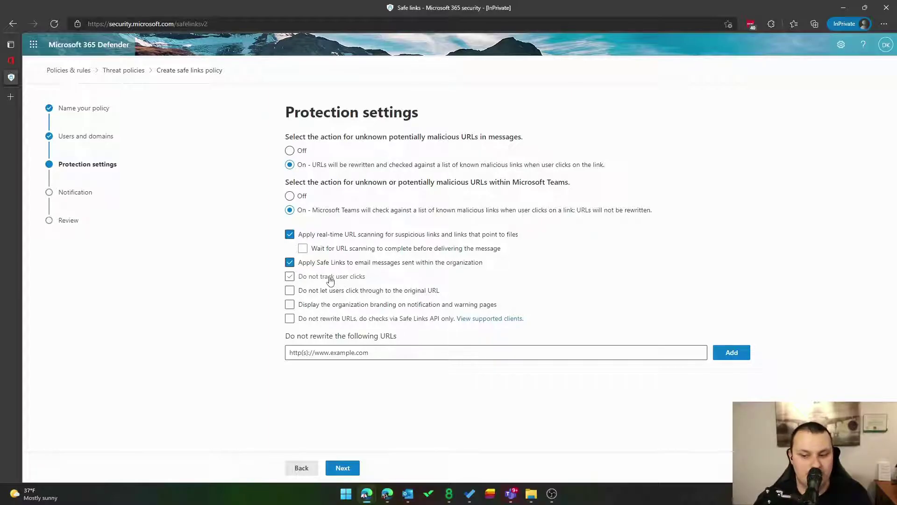
click(348, 296)
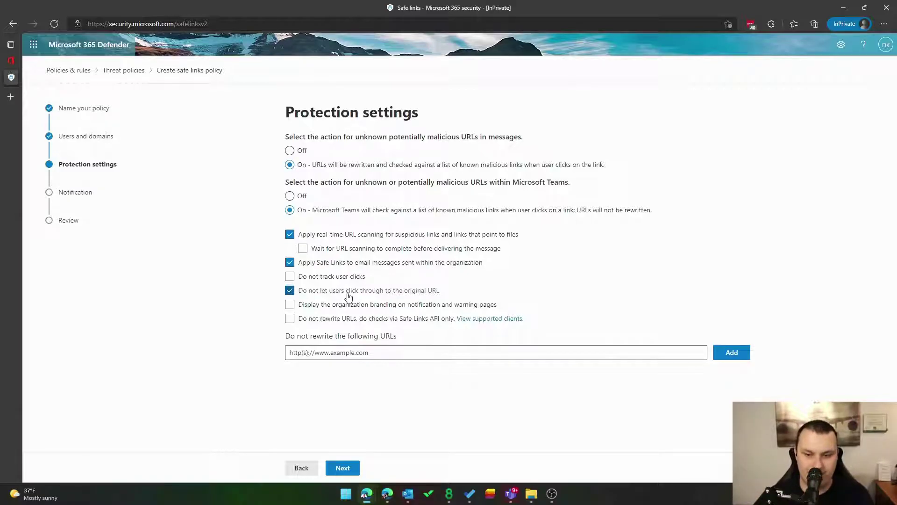
click(357, 306)
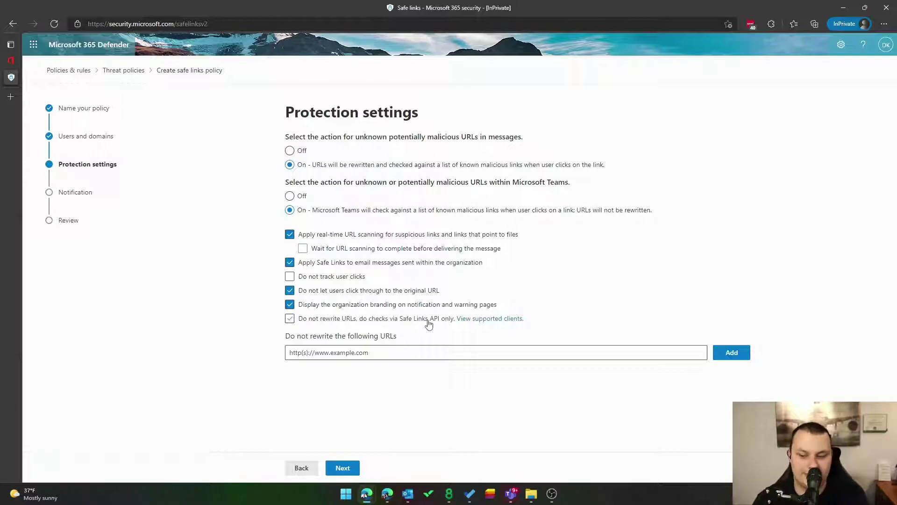
click(329, 354)
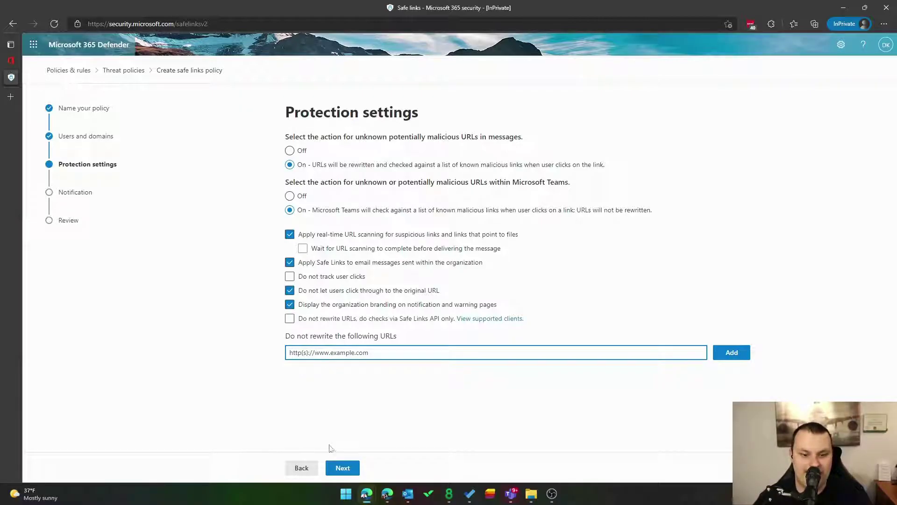
click(343, 468)
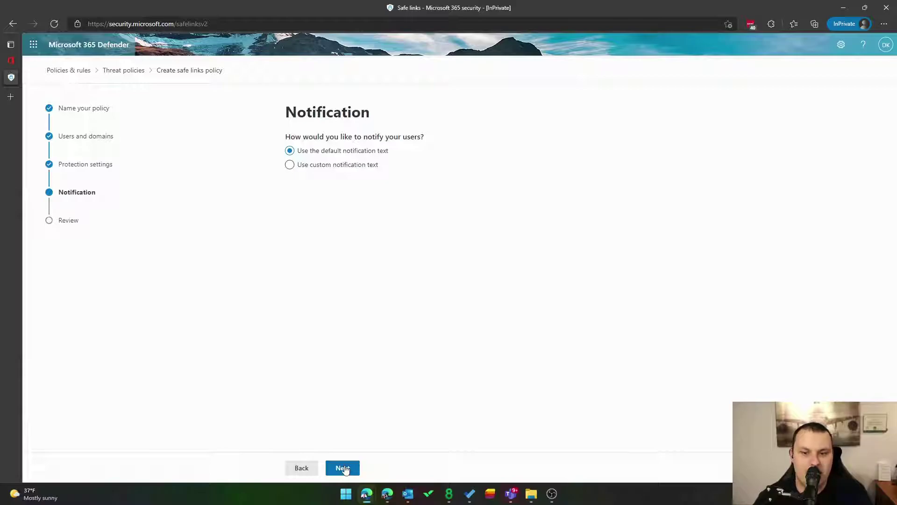
click(370, 167)
click(366, 205)
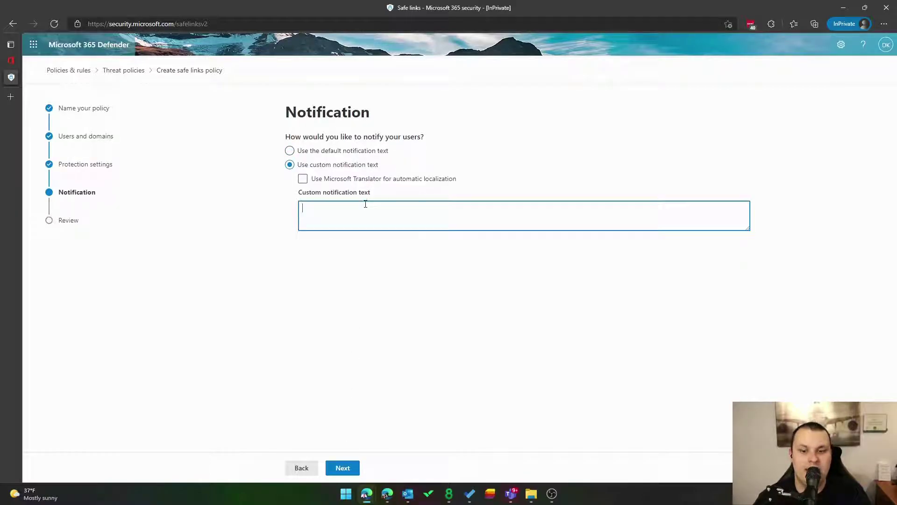
click(334, 154)
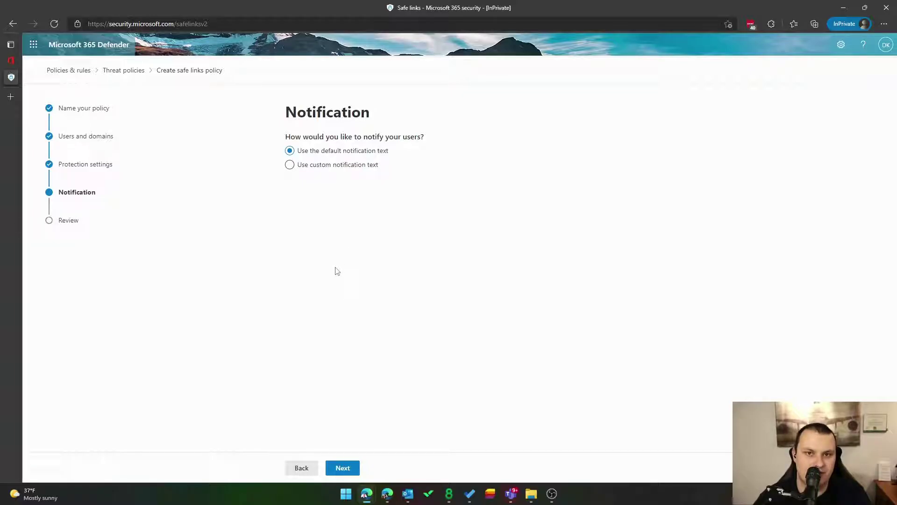
- Submit the Safe Links policy with the default notification text, and return to the Safe Links policy list and refresh it
click(352, 474)
scroll(347, 466, down, 5)
click(346, 467)
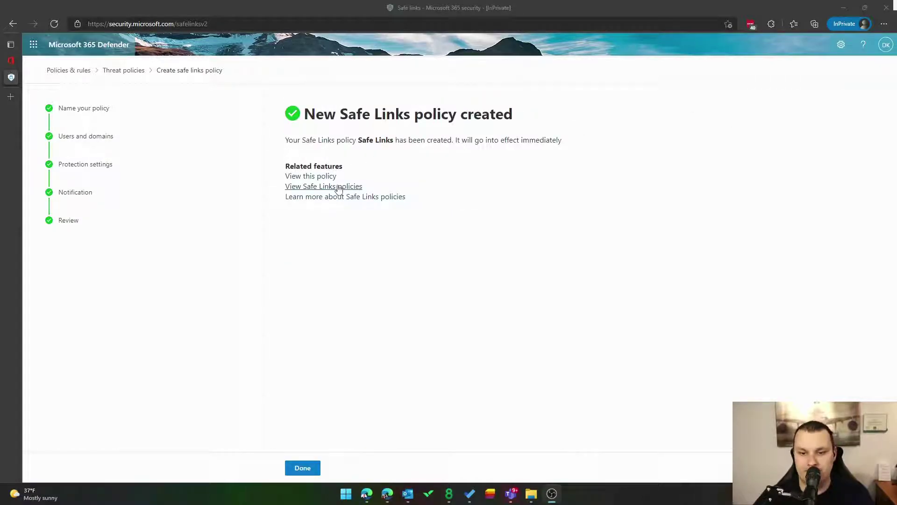
click(339, 186)
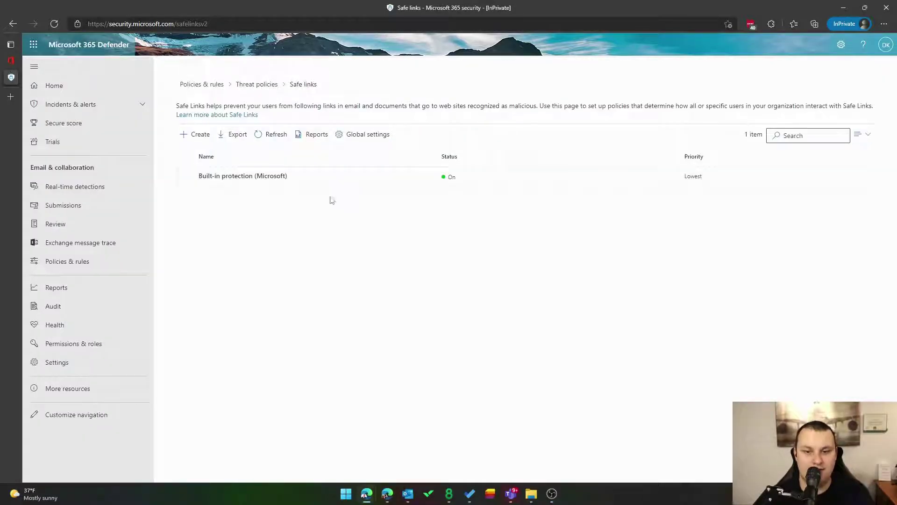
click(275, 140)
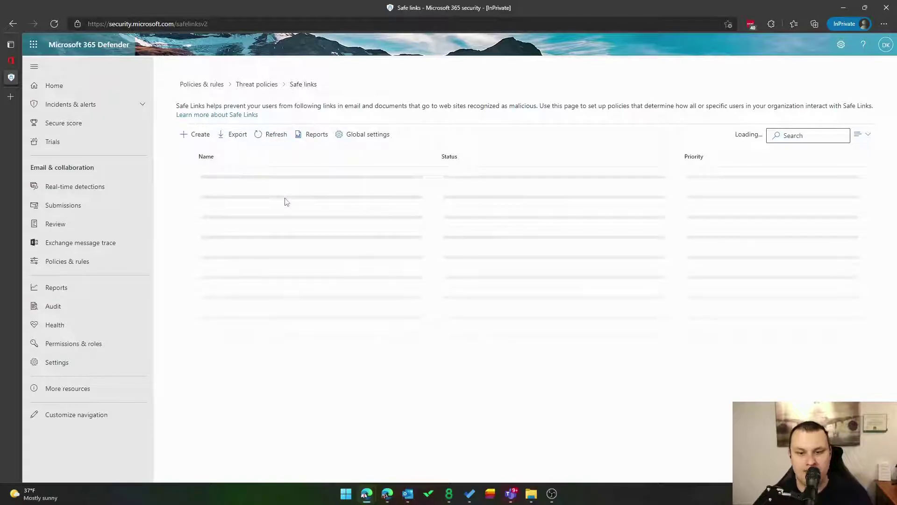